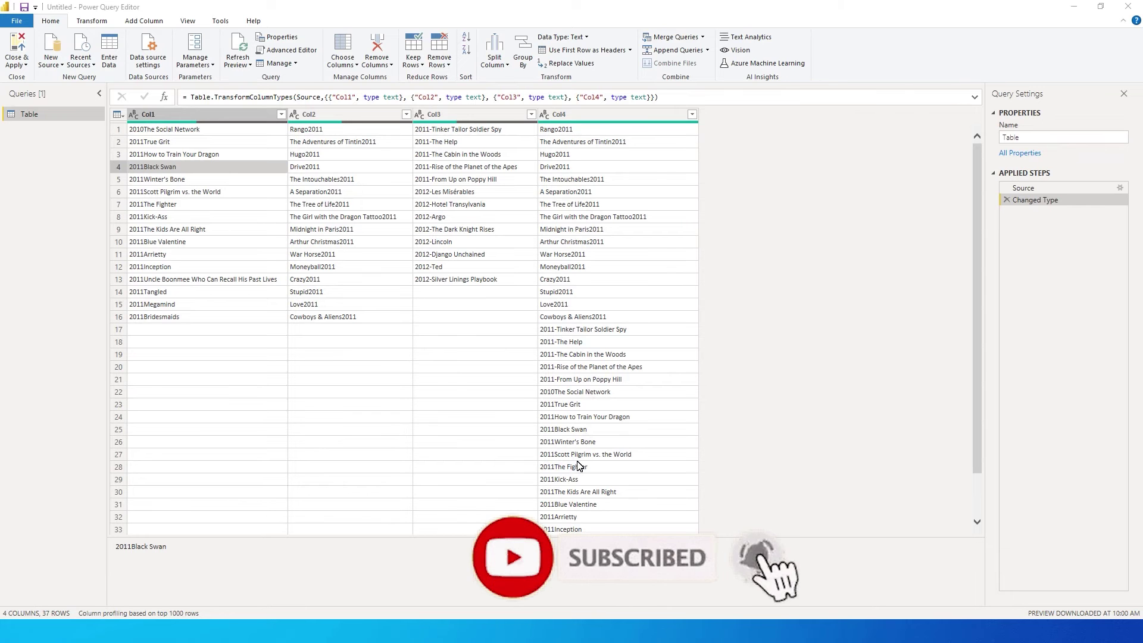
- Duplicate Col1 and split the copied column at the transition from digit to non-digit
click(224, 116)
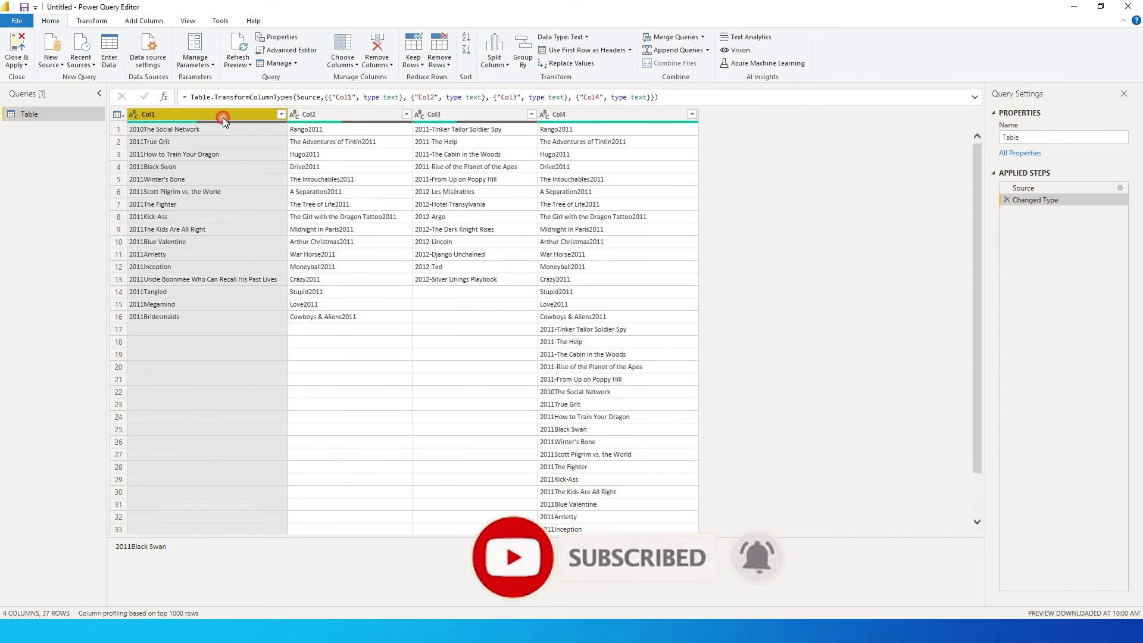
right_click(224, 117)
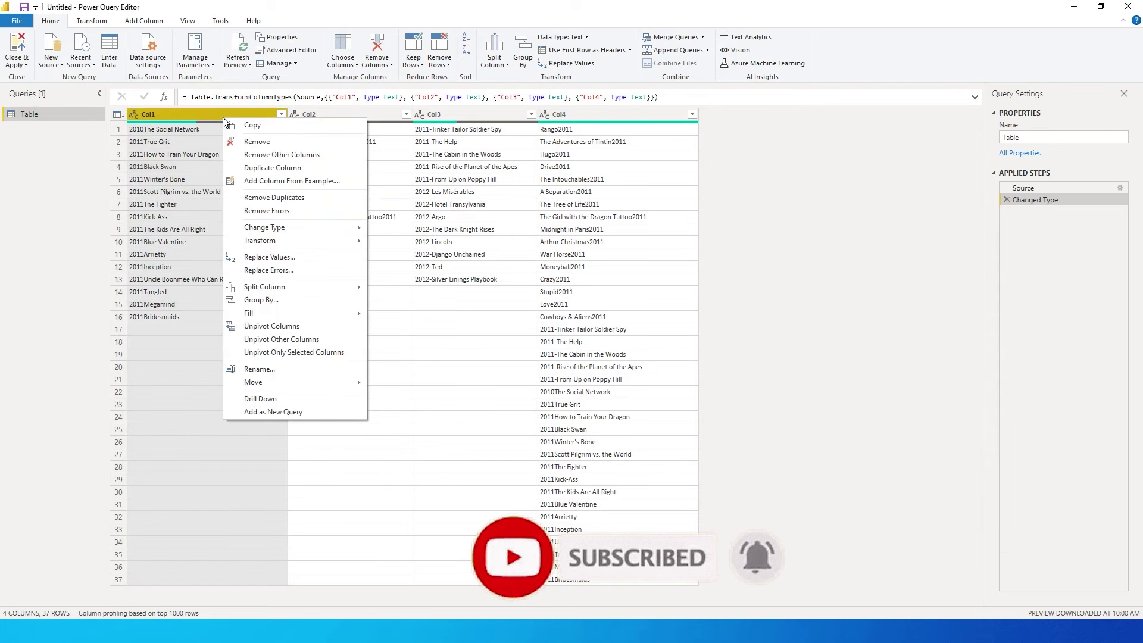
click(272, 167)
mouse_move(742, 125)
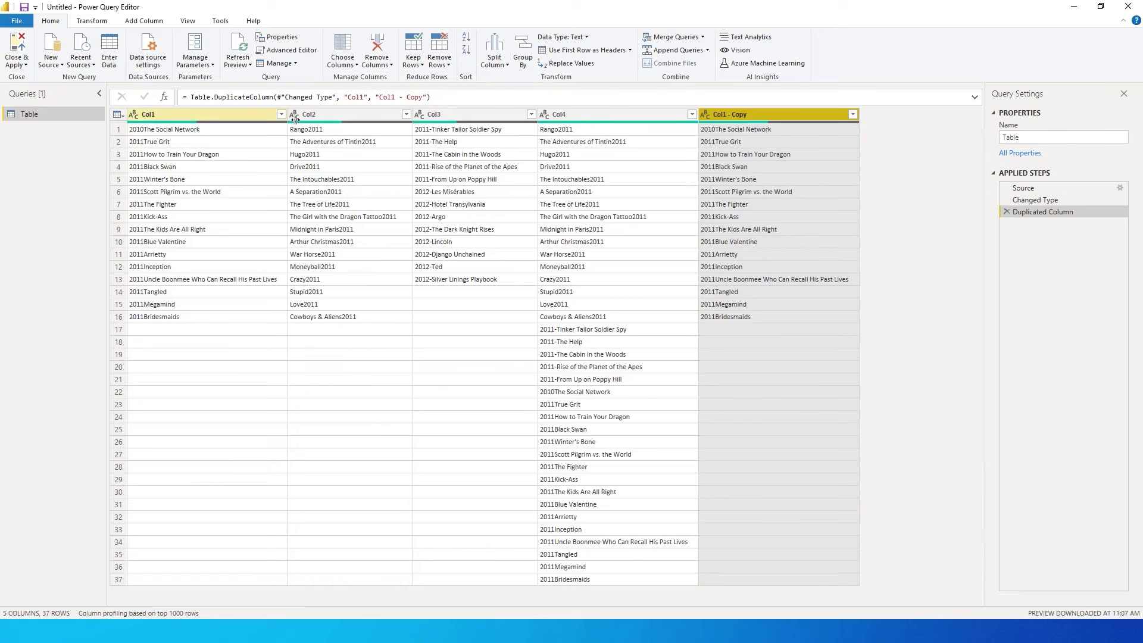
right_click(759, 114)
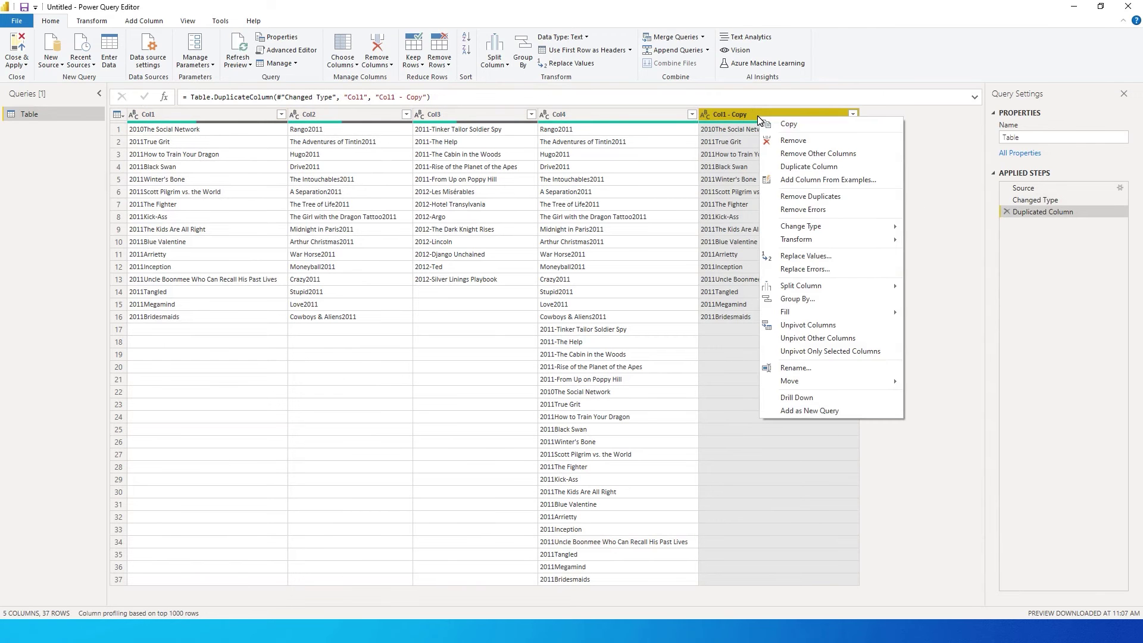
mouse_move(807, 290)
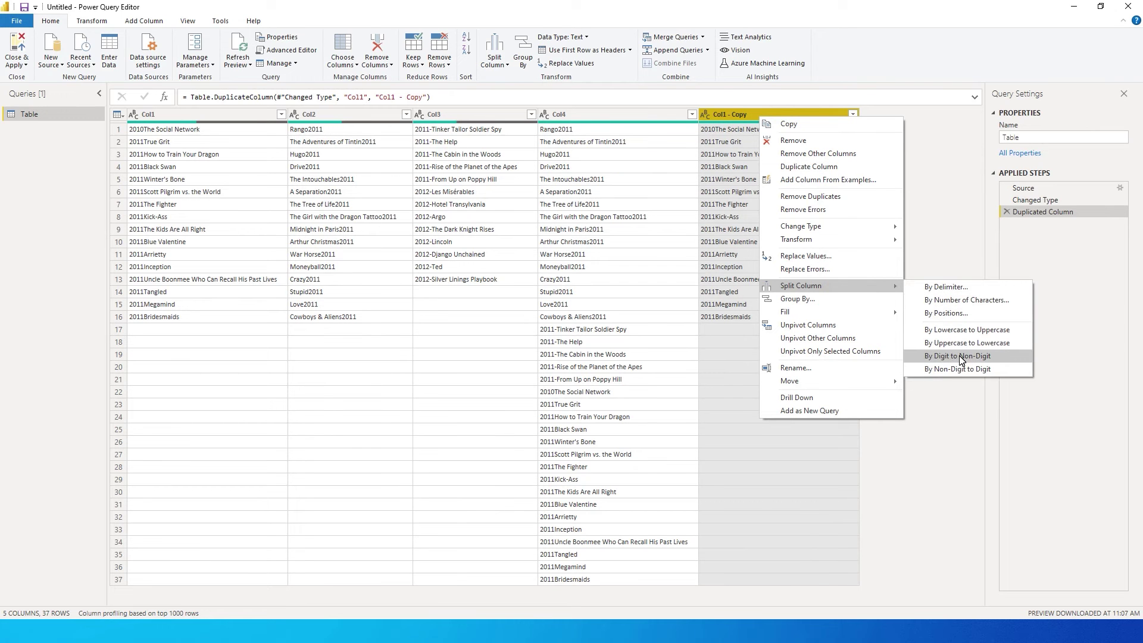
click(959, 357)
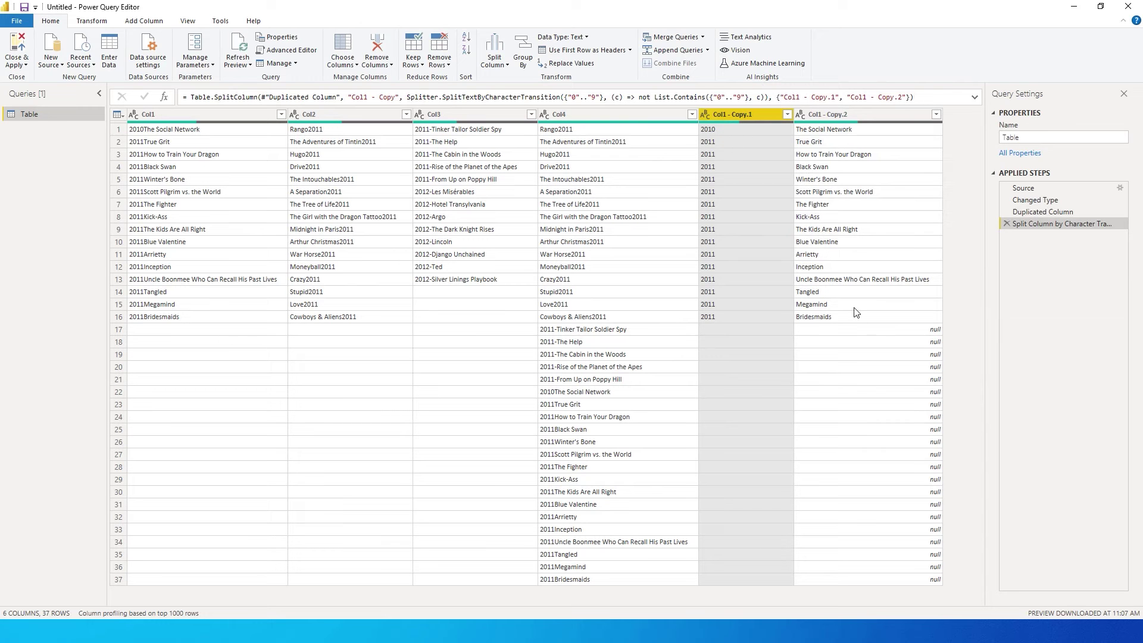
- Select the two split columns beside Col1, and delete the split and duplication from the query's applied steps
click(191, 114)
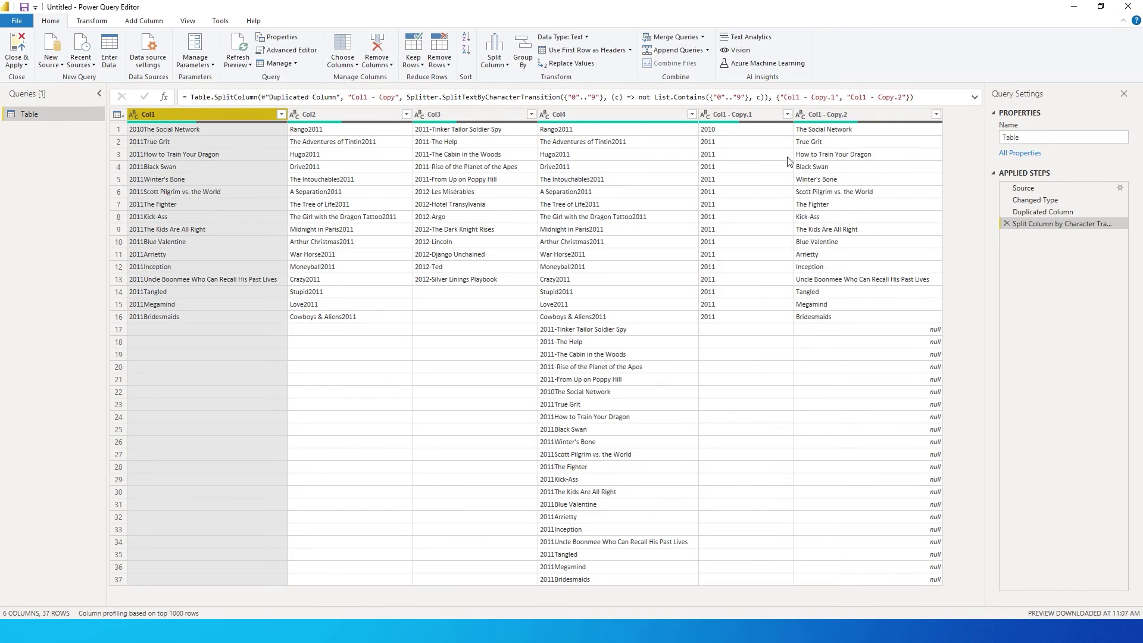
click(738, 113)
ctrl+click(849, 120)
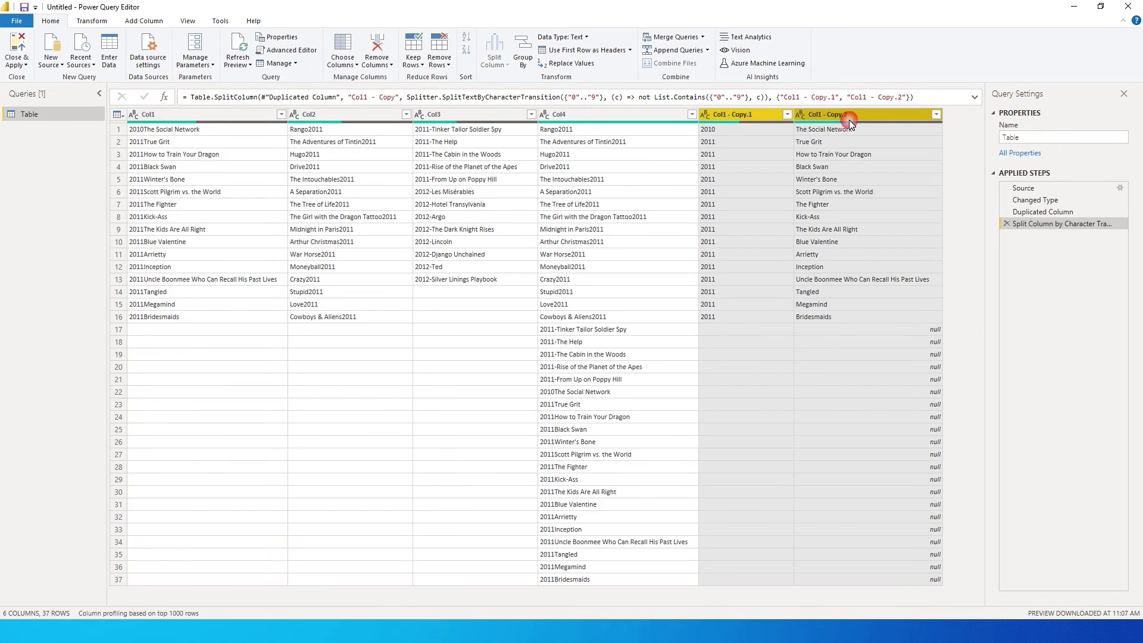
right_click(740, 117)
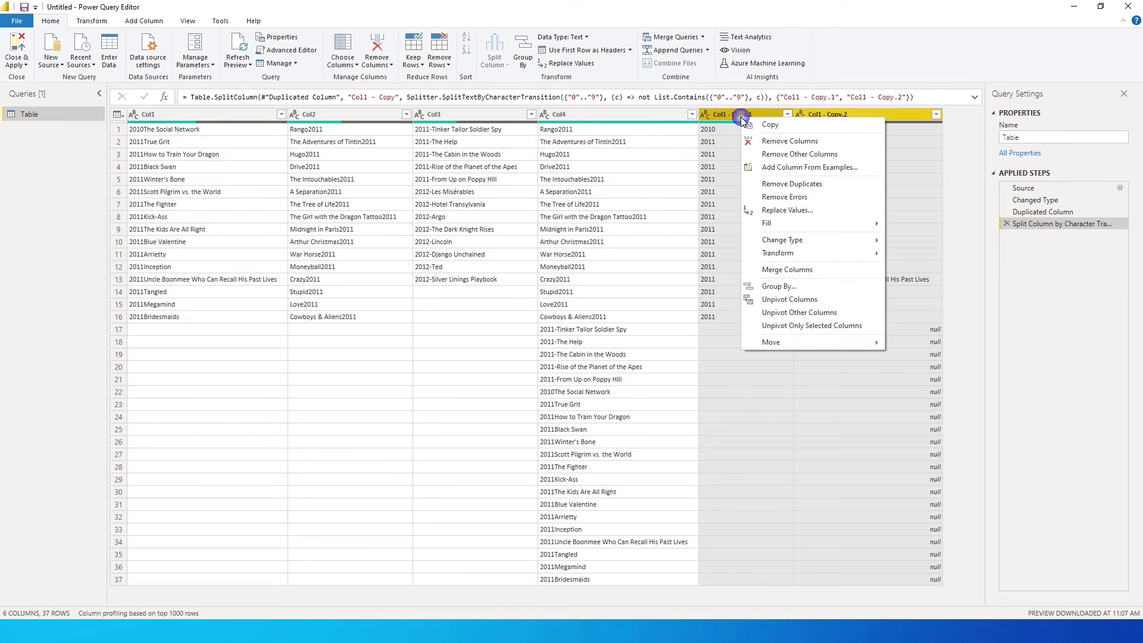
click(726, 115)
click(1006, 224)
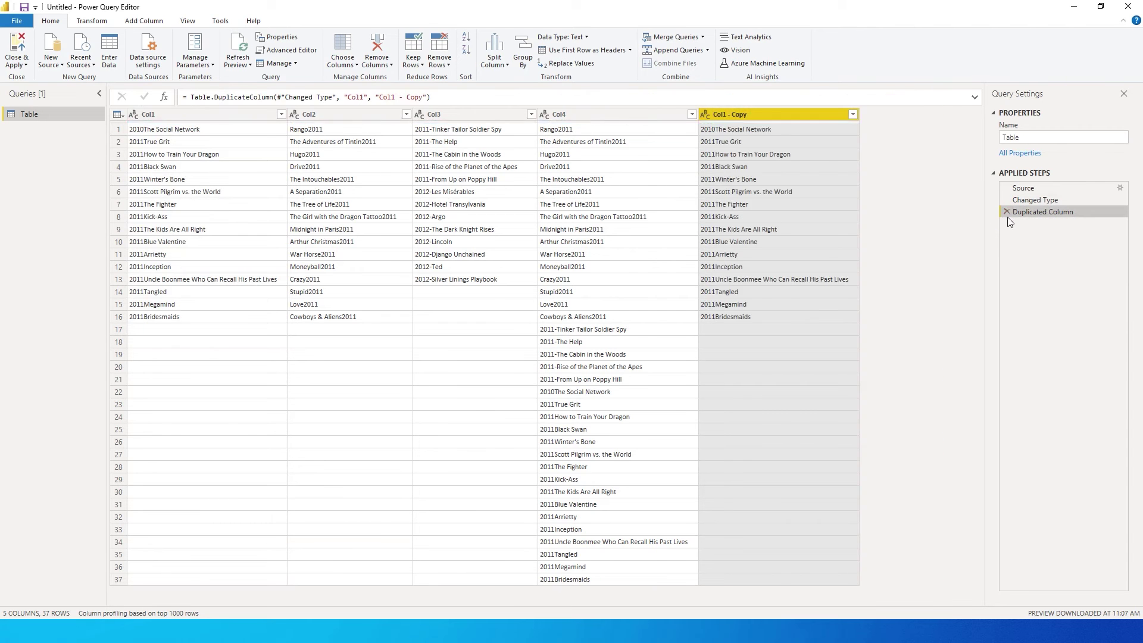
click(1007, 212)
- Duplicate Col2 and split the copied column at the transition from non-digit to digit
right_click(337, 114)
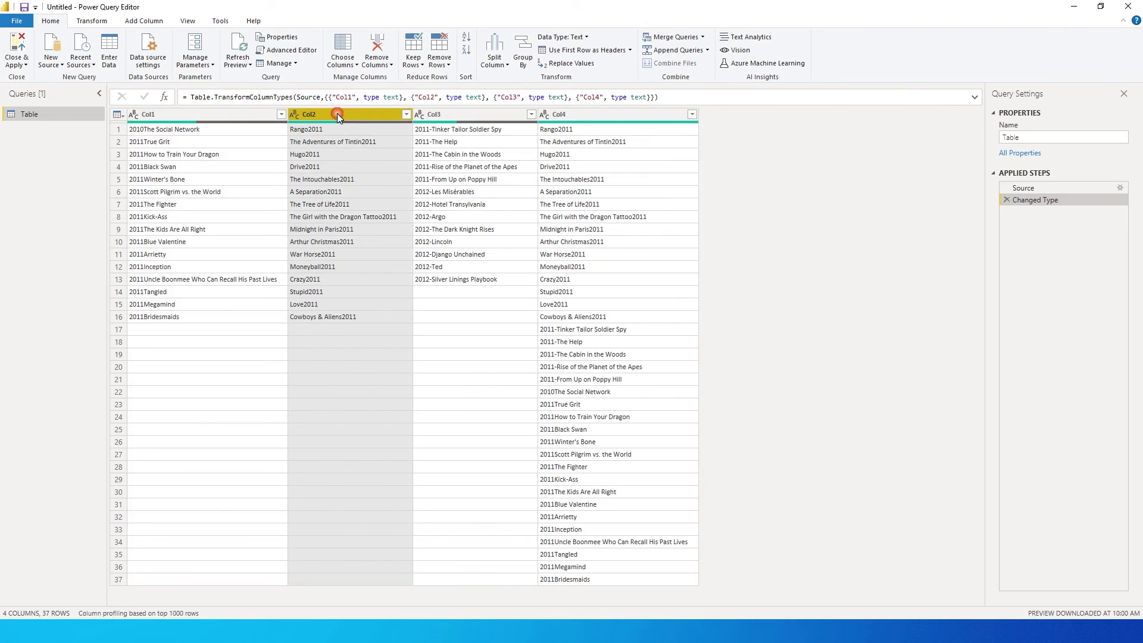
click(387, 163)
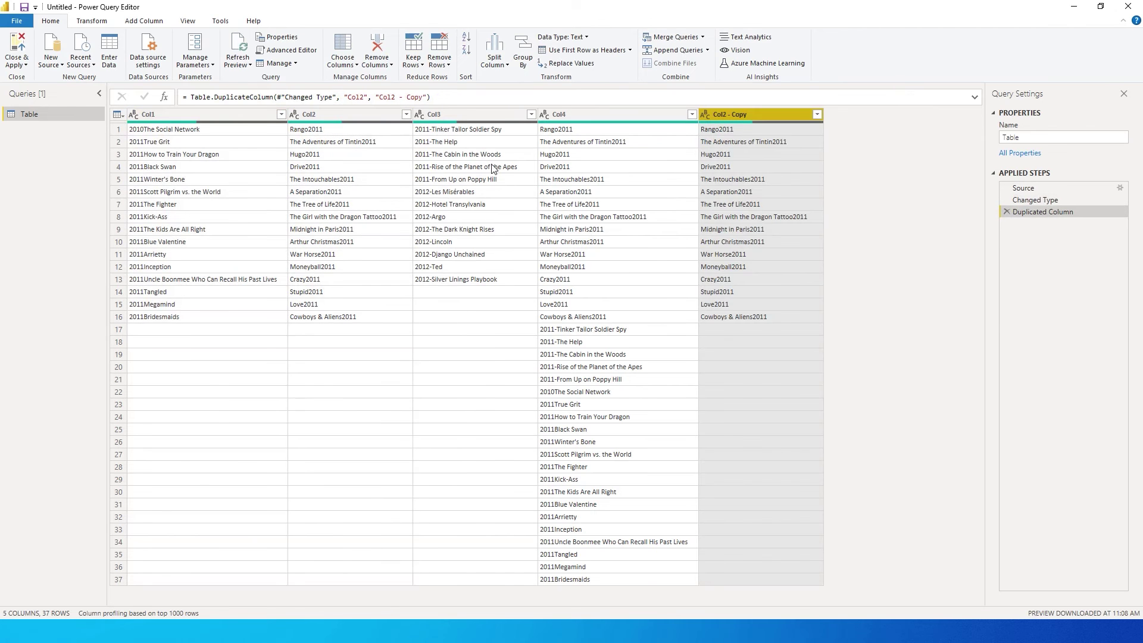
right_click(746, 114)
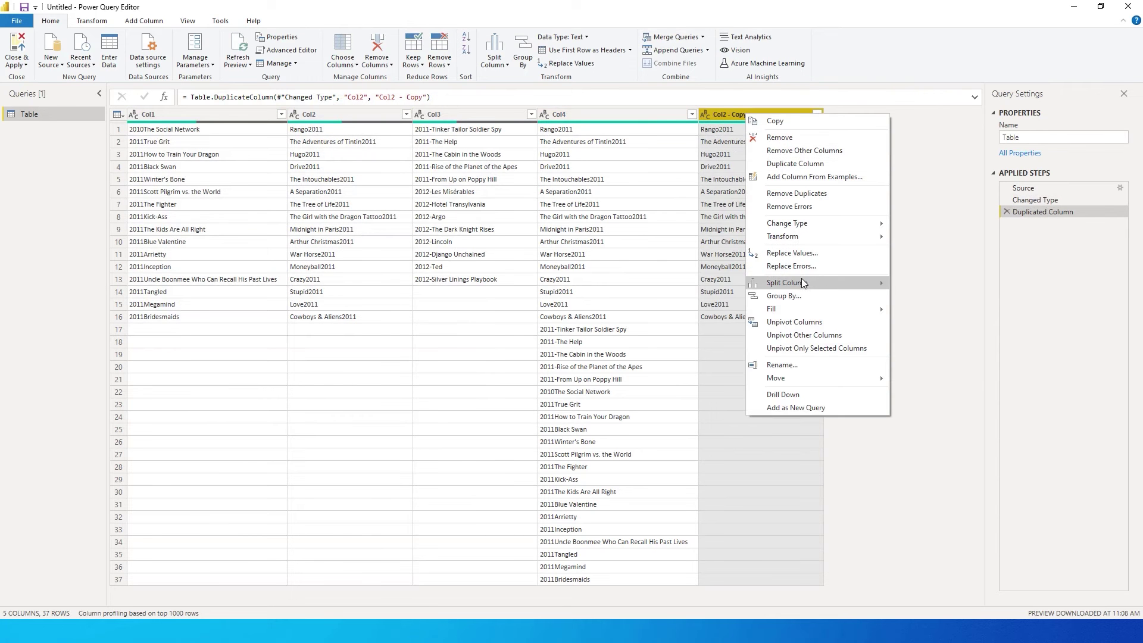
mouse_move(805, 283)
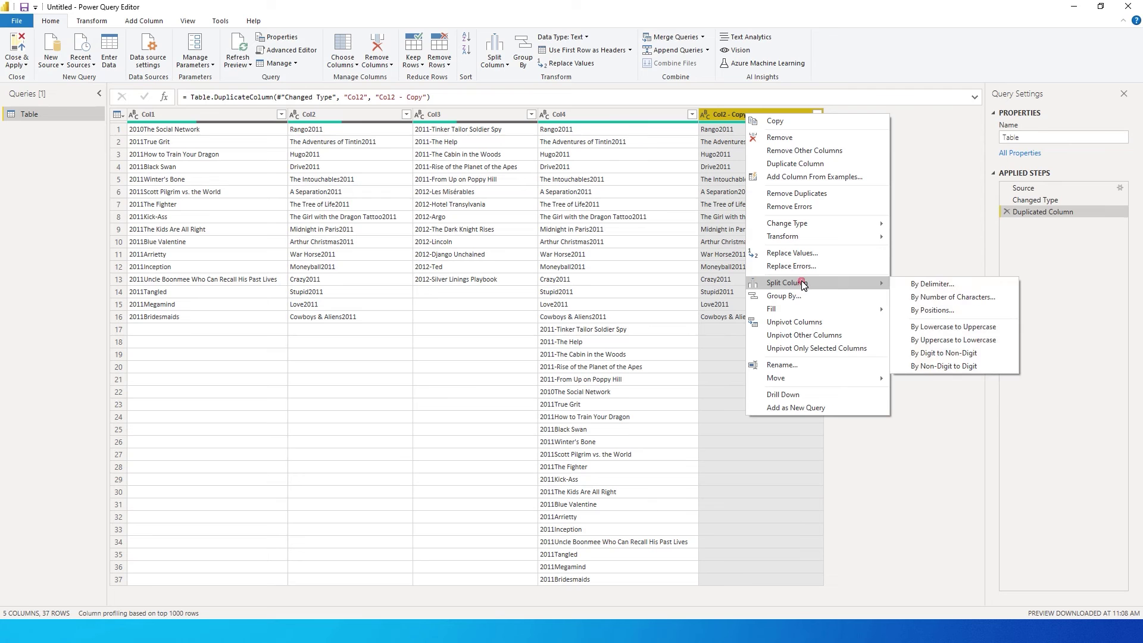
click(953, 369)
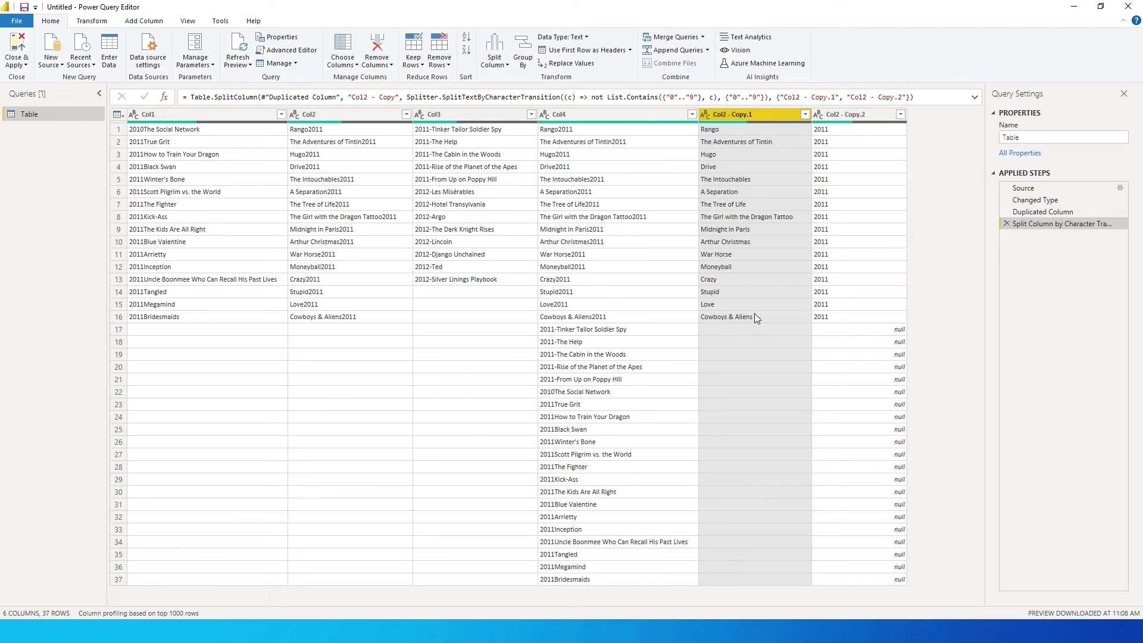
- Delete the Col2 split and duplication from the applied steps, and duplicate Col3
click(1006, 223)
click(1007, 212)
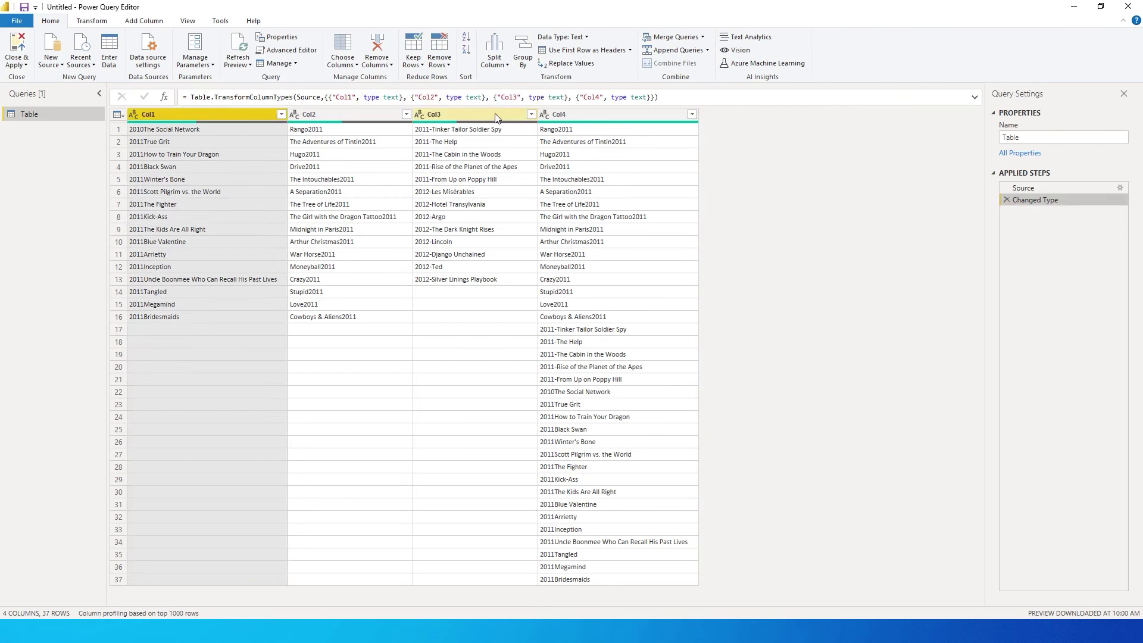
click(495, 113)
right_click(482, 117)
click(527, 171)
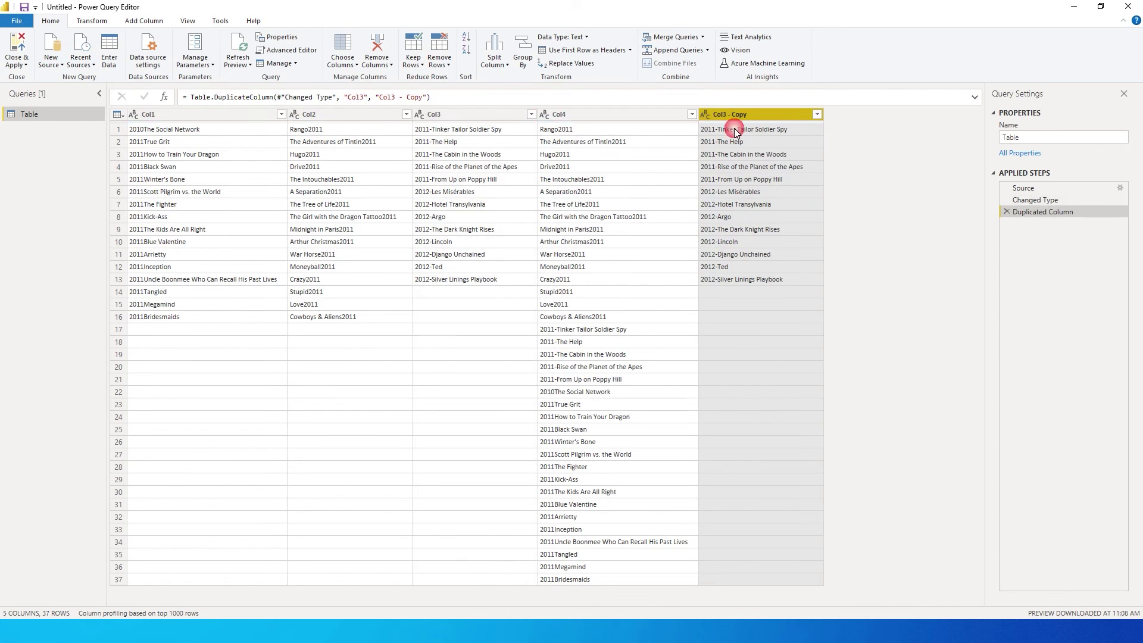
- Try splitting the Col3 copy by digit to non-digit, and delete that split from the applied steps
right_click(736, 116)
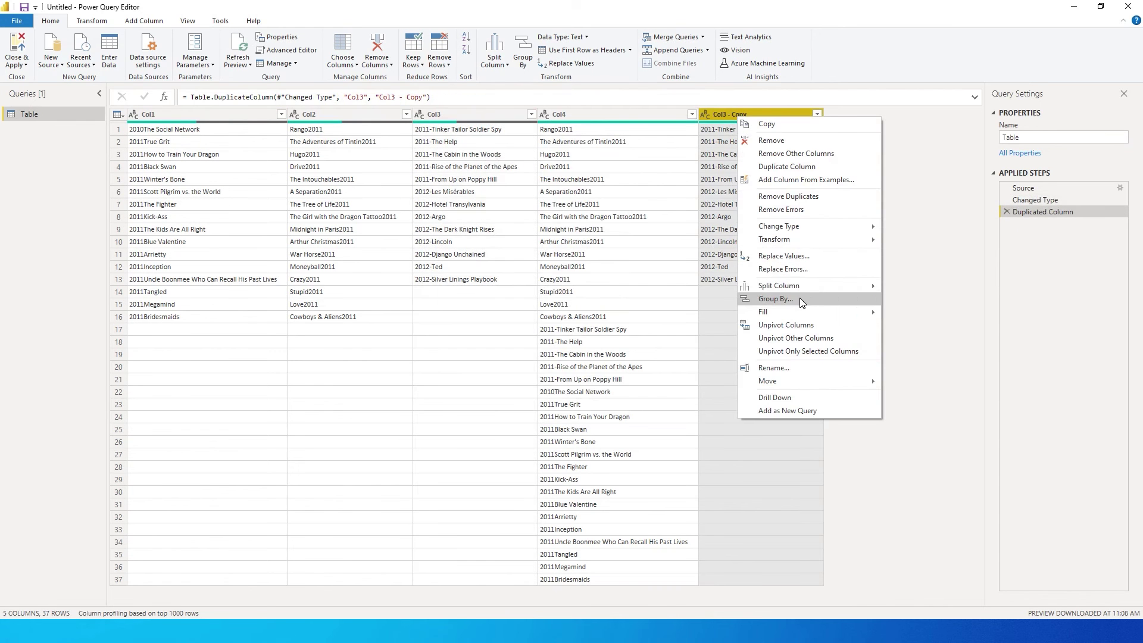
mouse_move(802, 288)
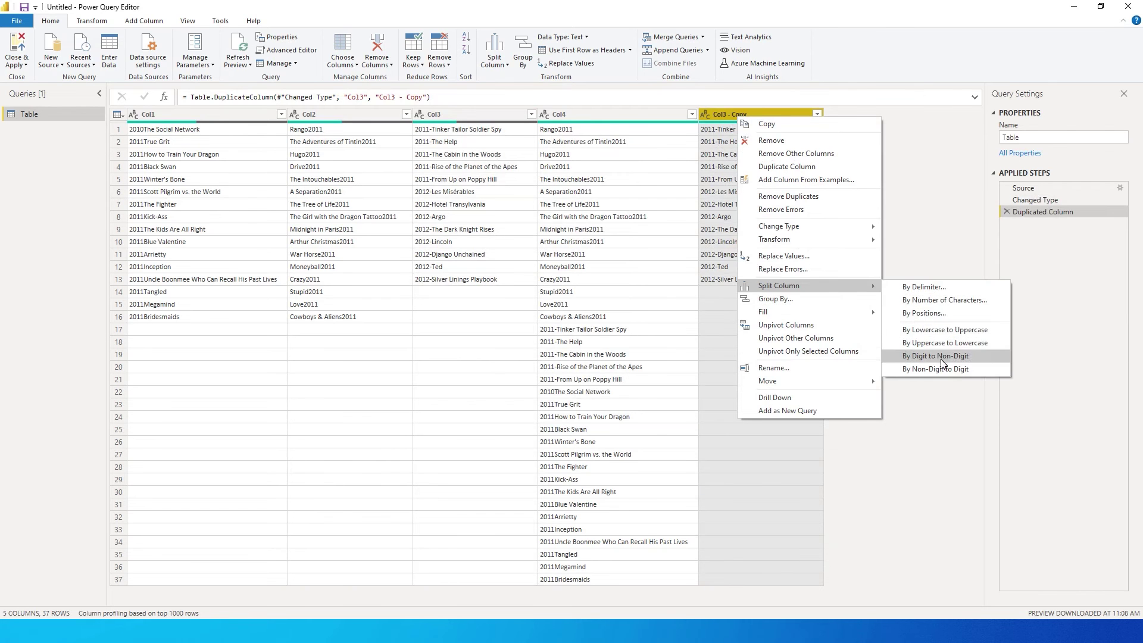
click(941, 356)
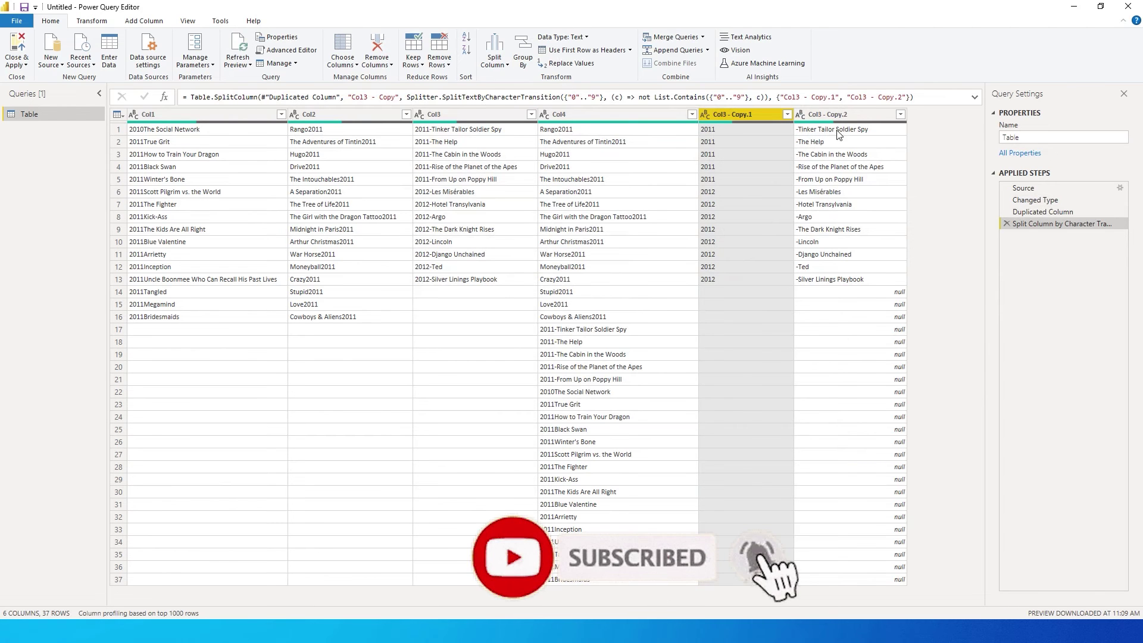
click(1007, 224)
- Split the Col3 copy at each occurrence of the custom delimiter "-", and delete the automatic type change that follows the split
right_click(750, 116)
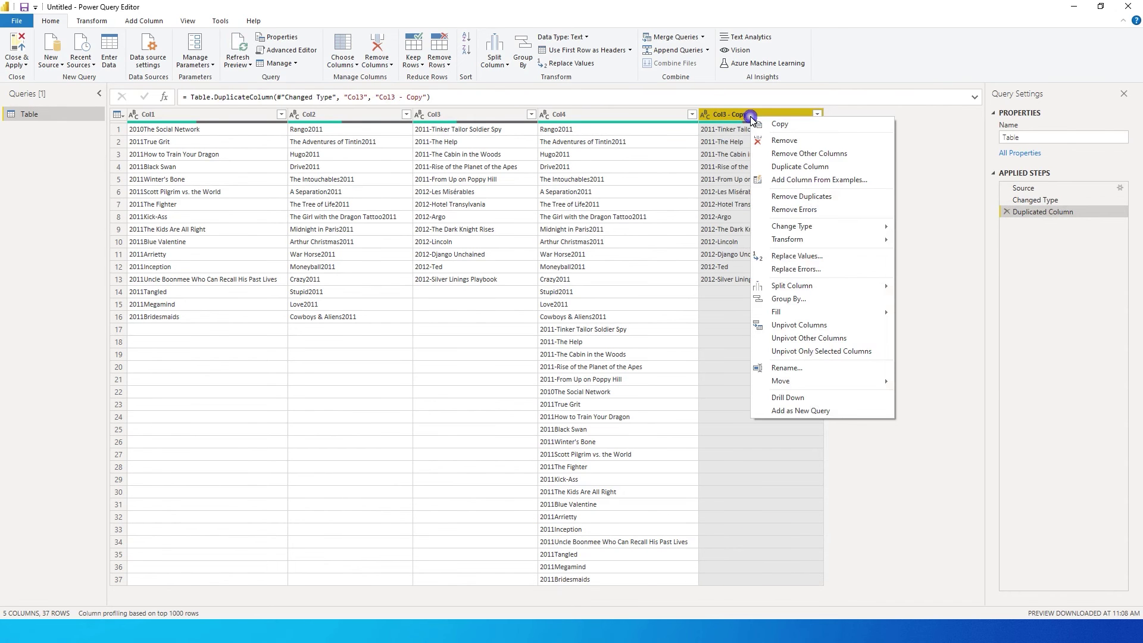
mouse_move(811, 281)
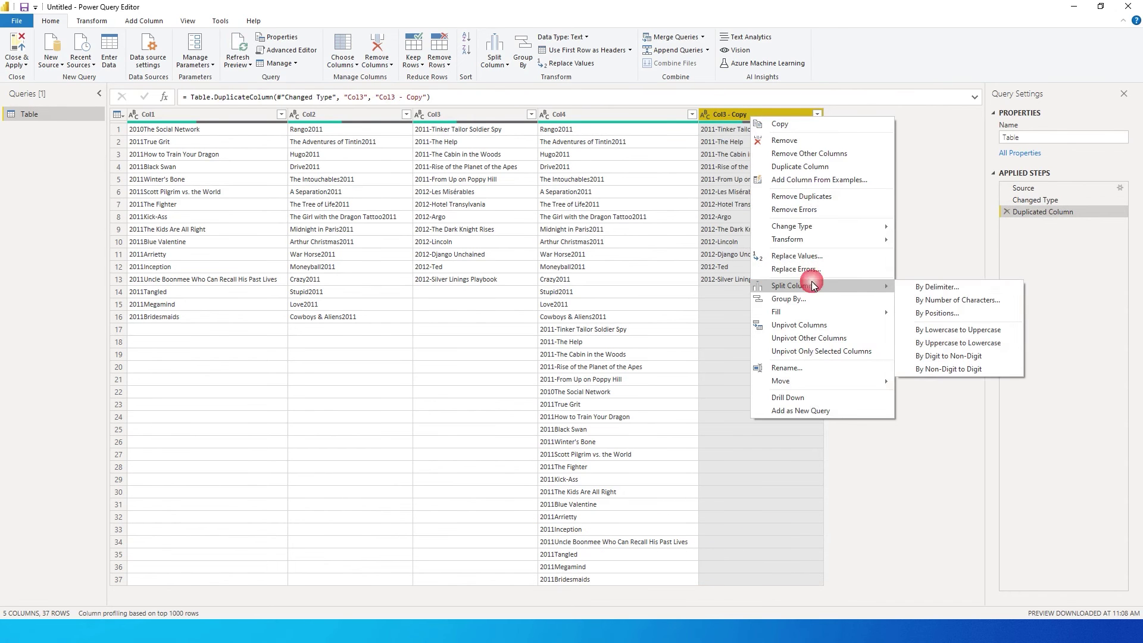
click(947, 286)
drag(614, 189, 890, 235)
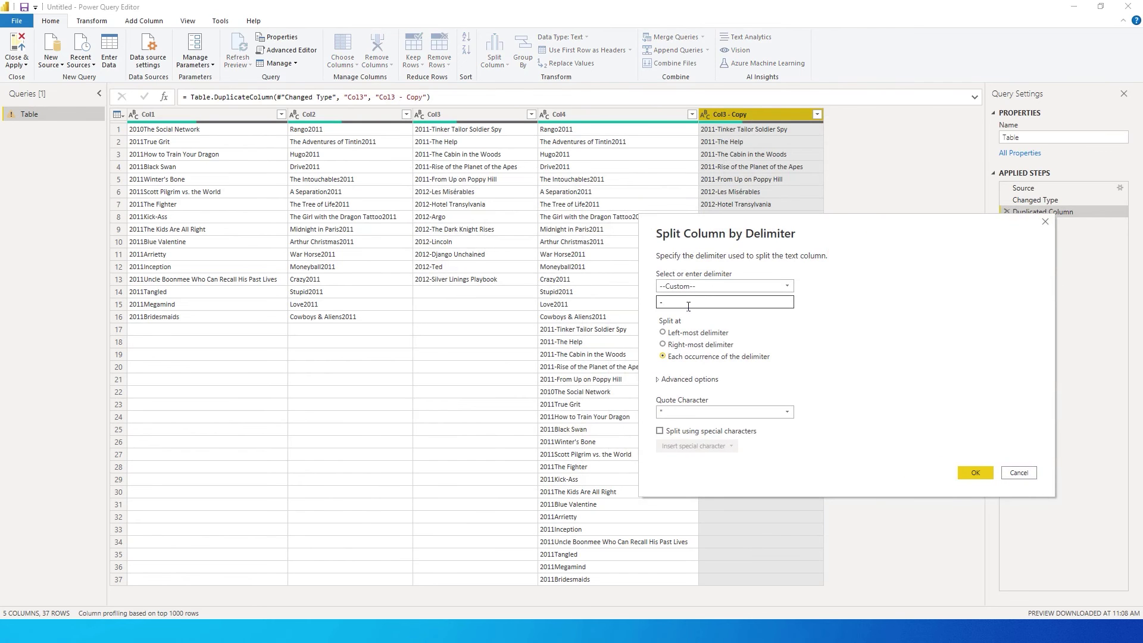
click(711, 301)
click(689, 288)
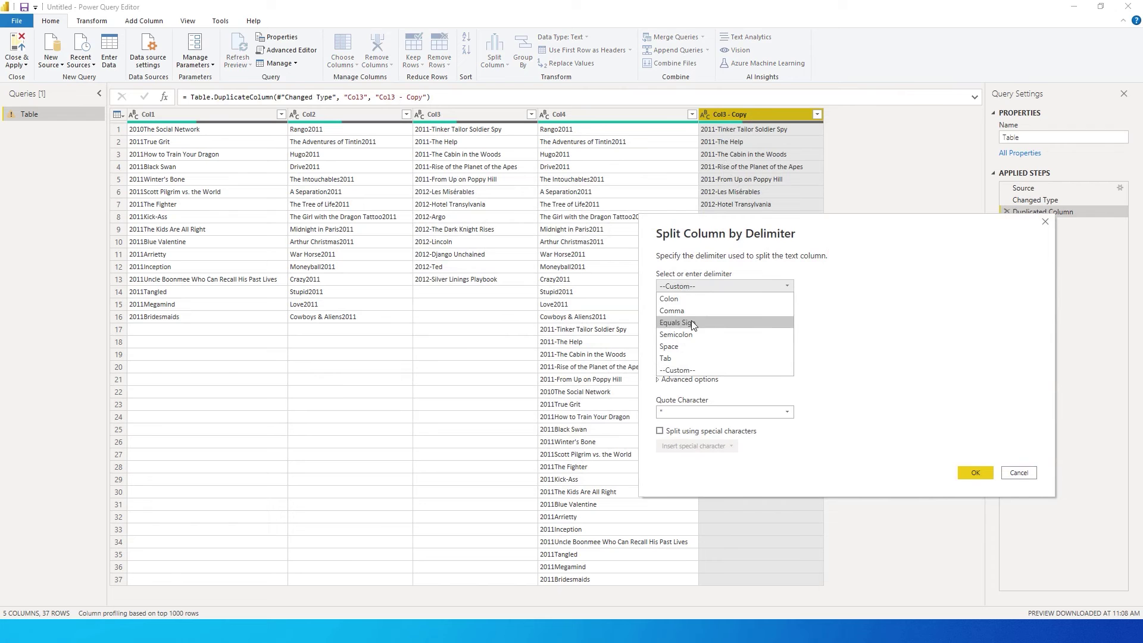
click(701, 286)
click(647, 304)
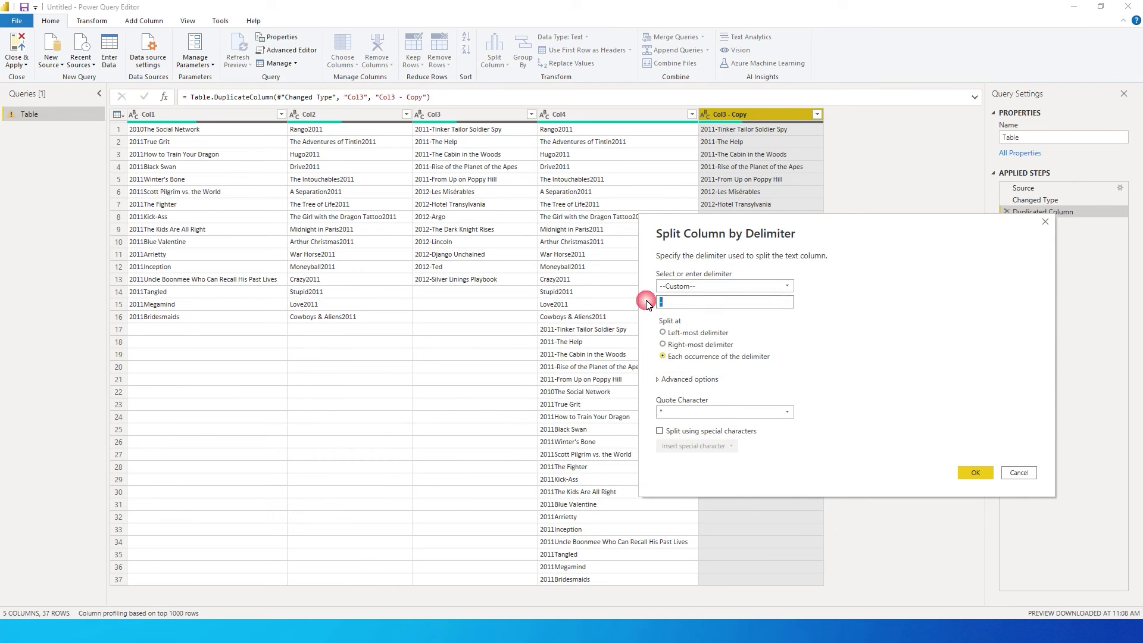
key(BackSpace)
text(-)
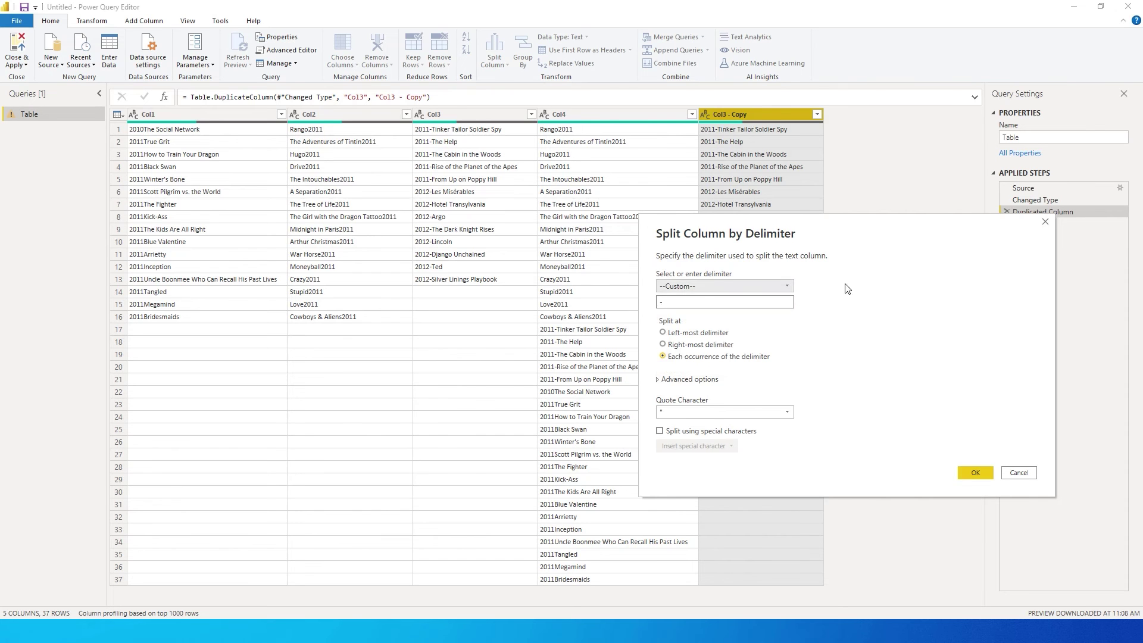
click(981, 481)
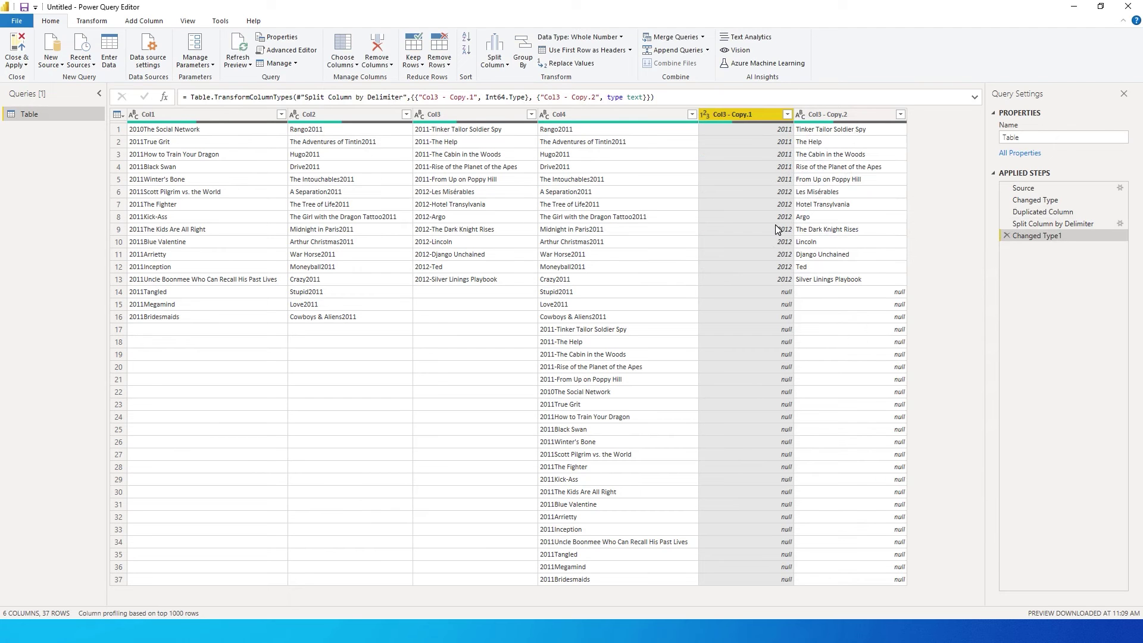
click(1006, 237)
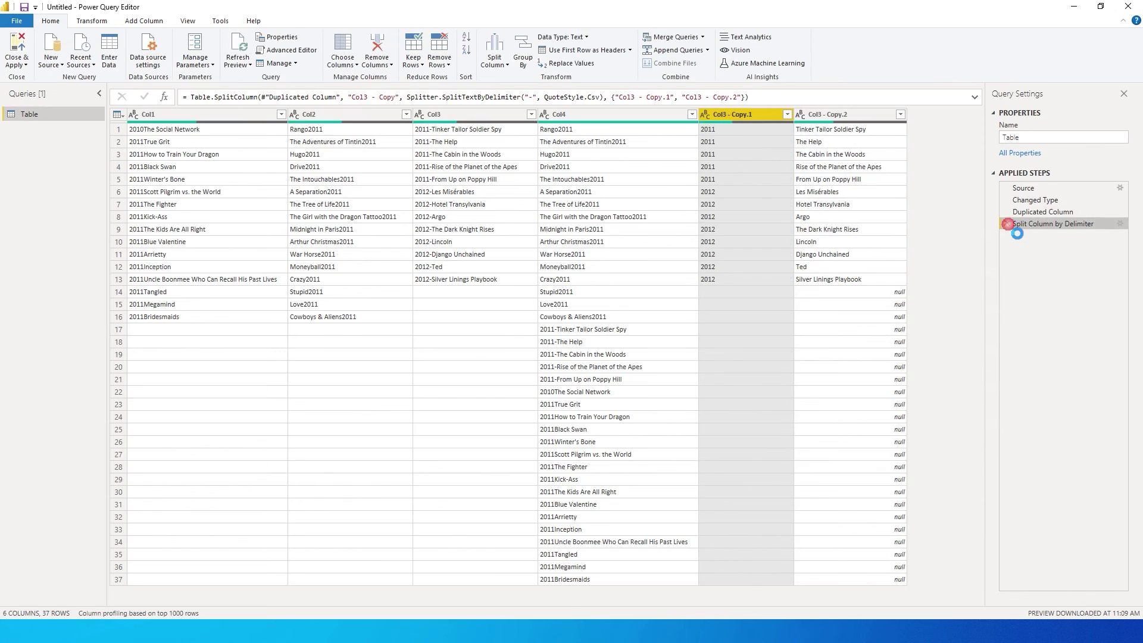
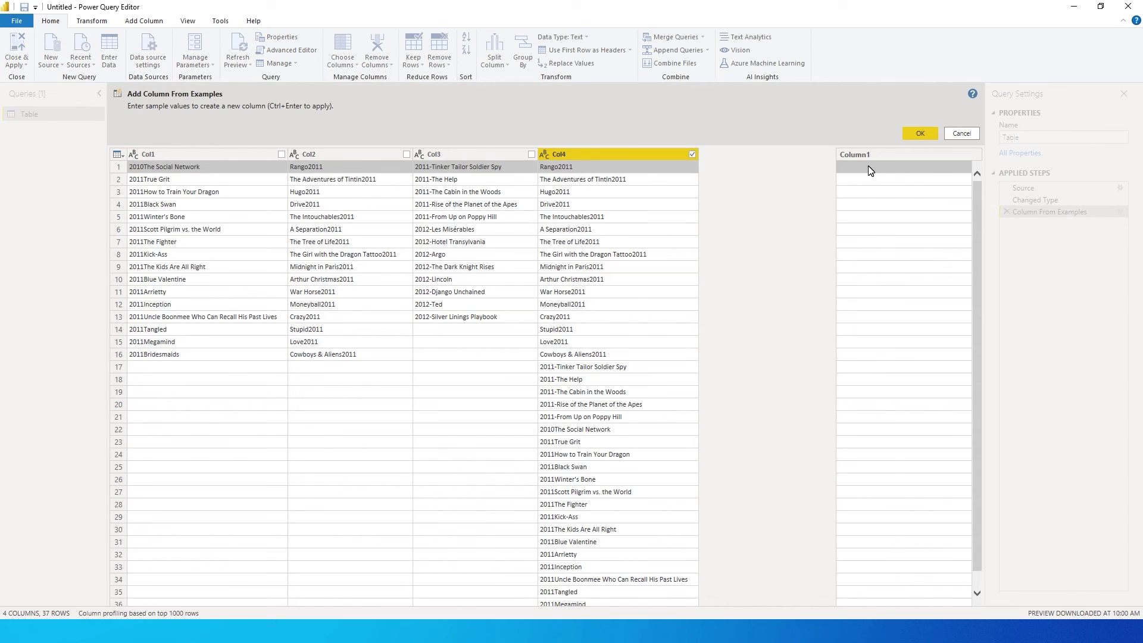
- Enter 2011 as the sample value in rows 1 and 2 of the new column from examples based on Col4
text(2011)
key(Return)
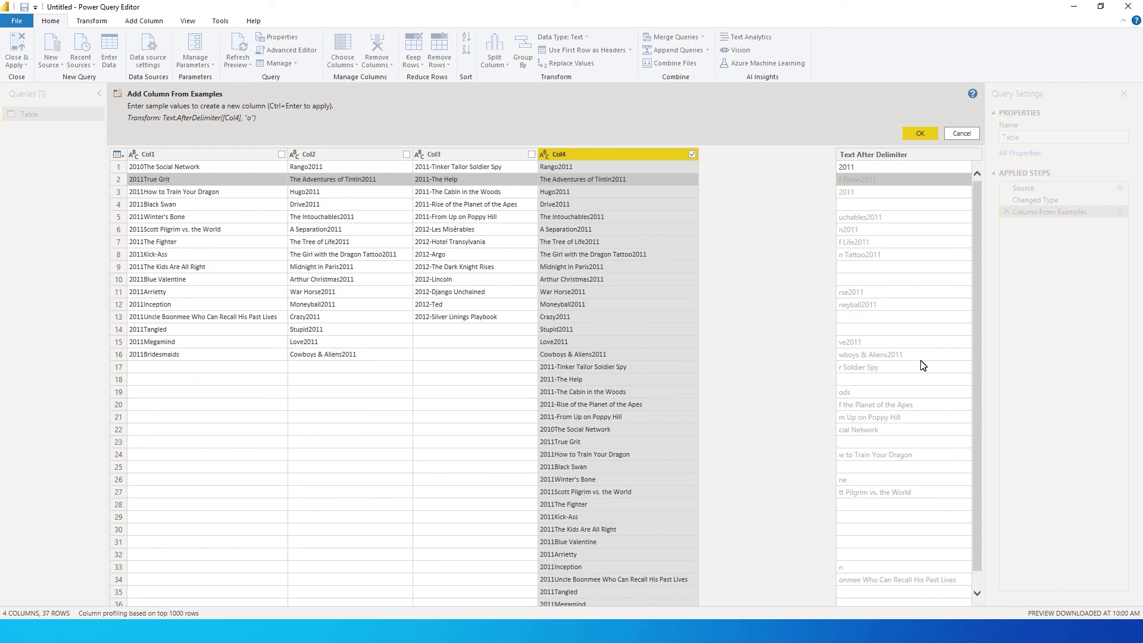
click(866, 178)
text(2011)
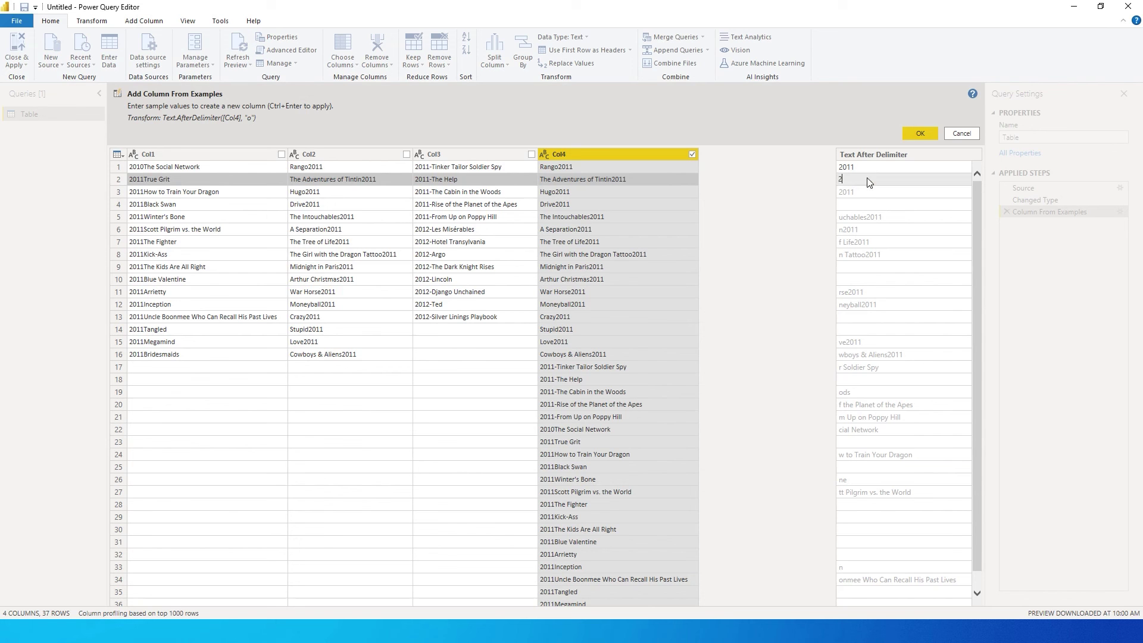
key(Return)
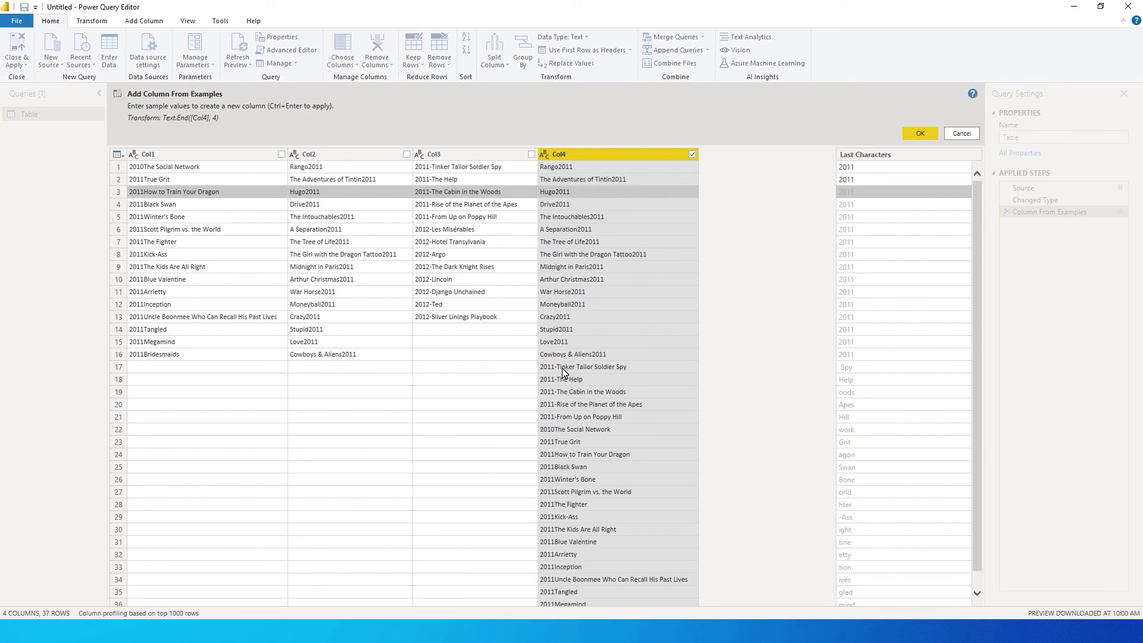
- Enter 2011 as the sample value for row 17, "2011-Tinker Tailor Soldier Spy", and add the new column to the table
click(856, 367)
text(2011)
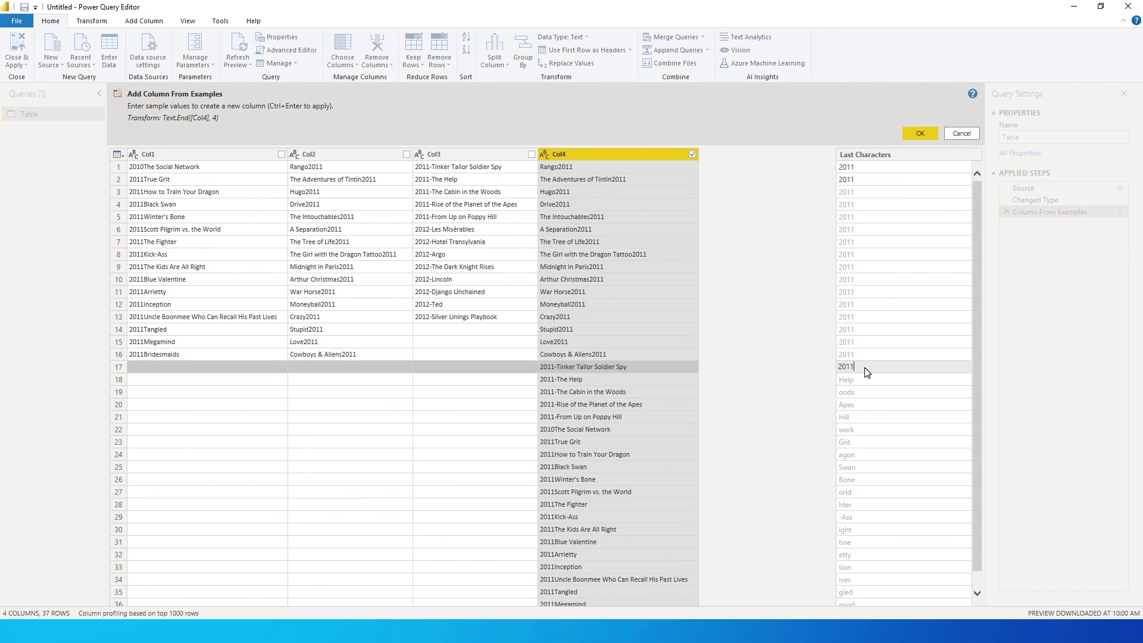
key(Return)
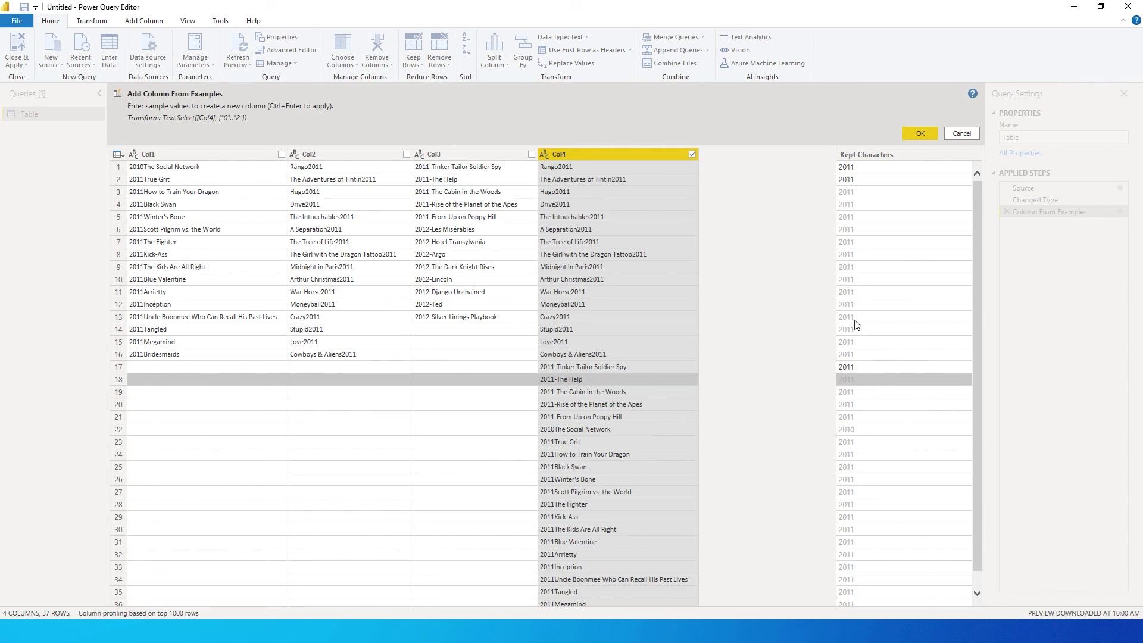
drag(975, 181, 941, 324)
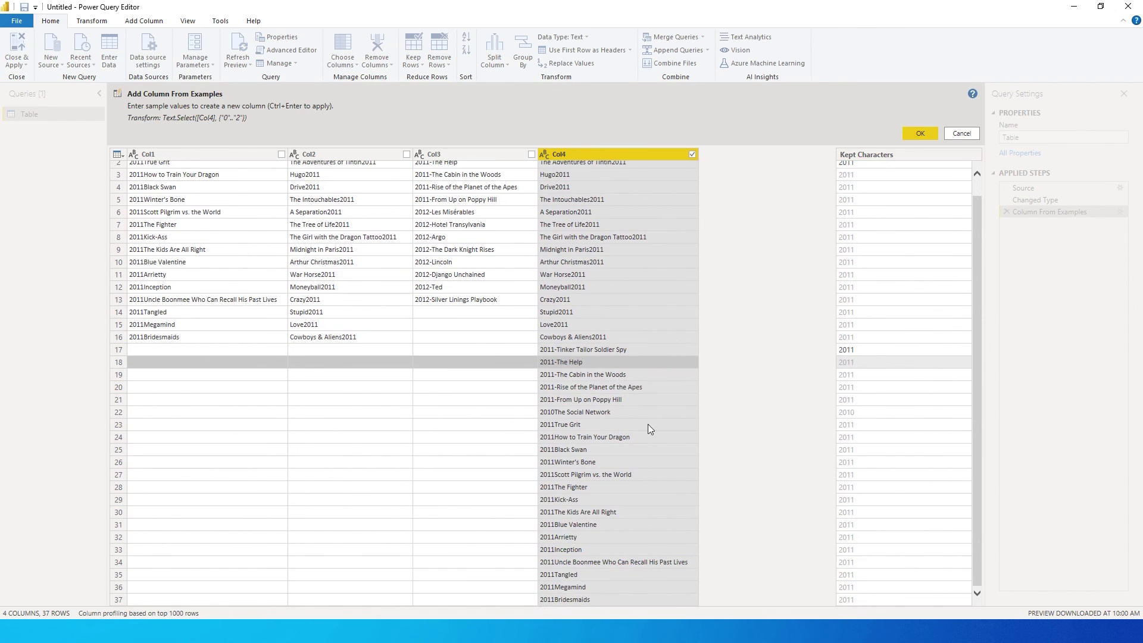
drag(979, 456, 977, 352)
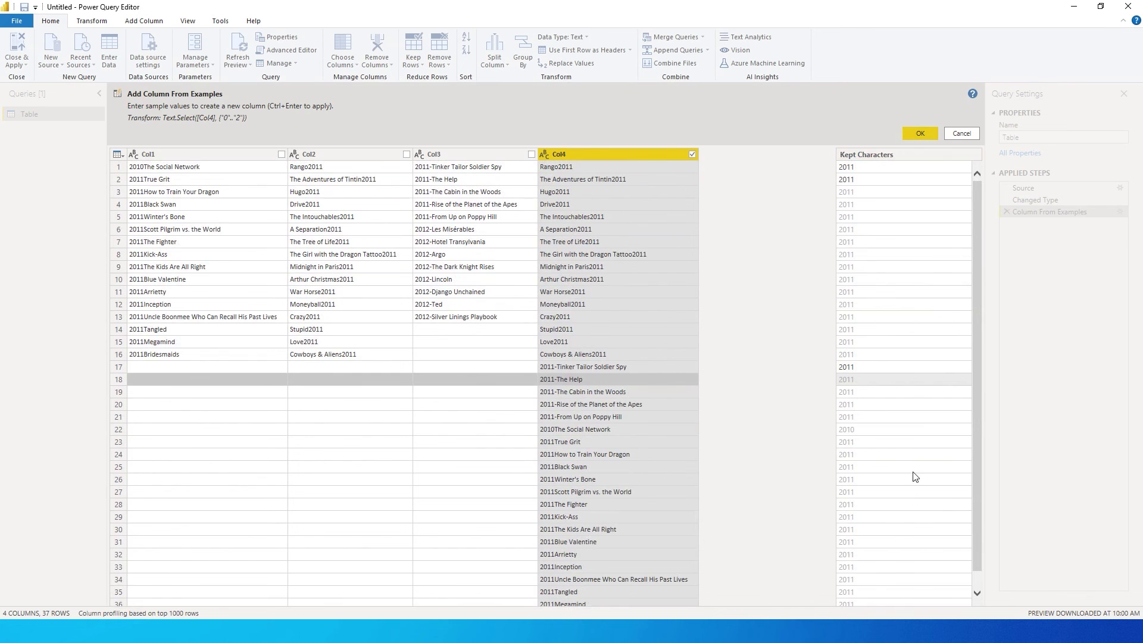
click(919, 133)
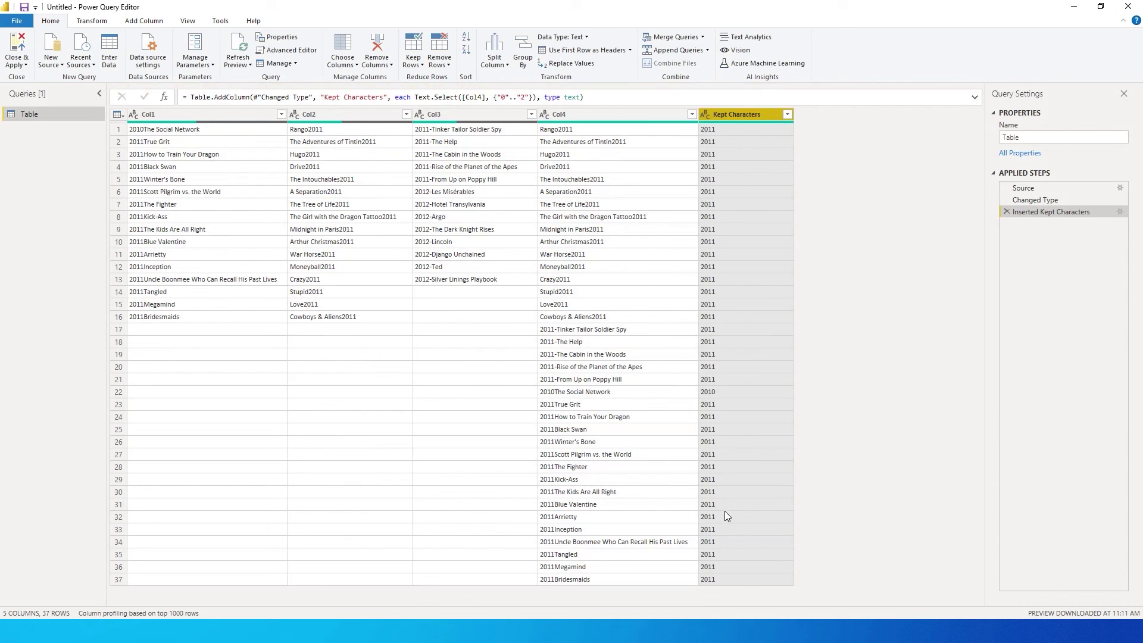
right_click(642, 115)
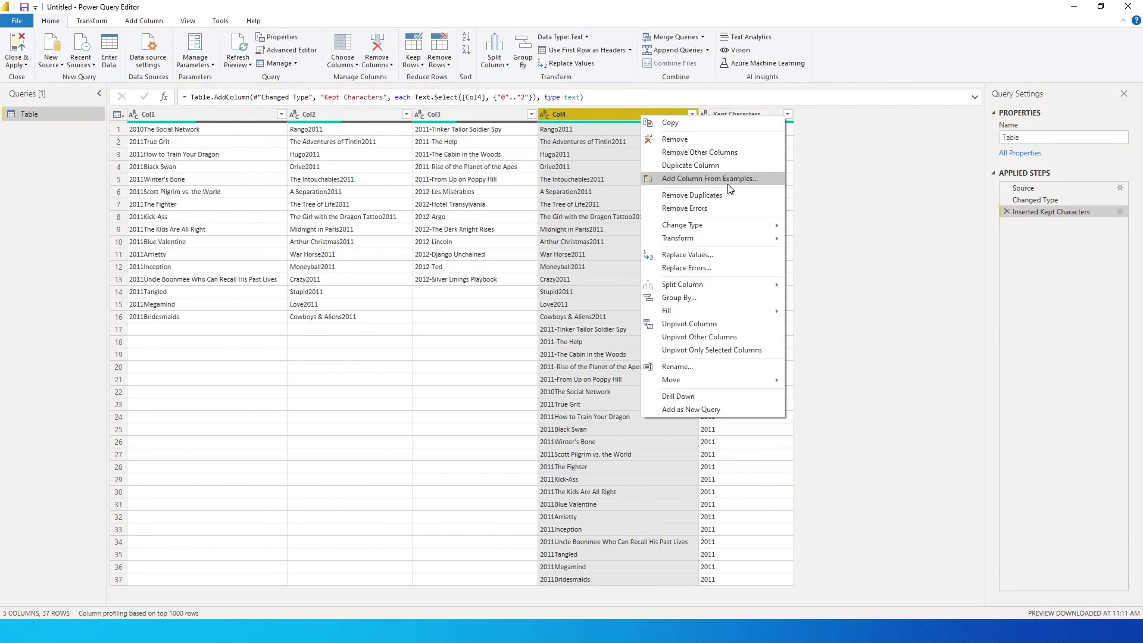
click(814, 177)
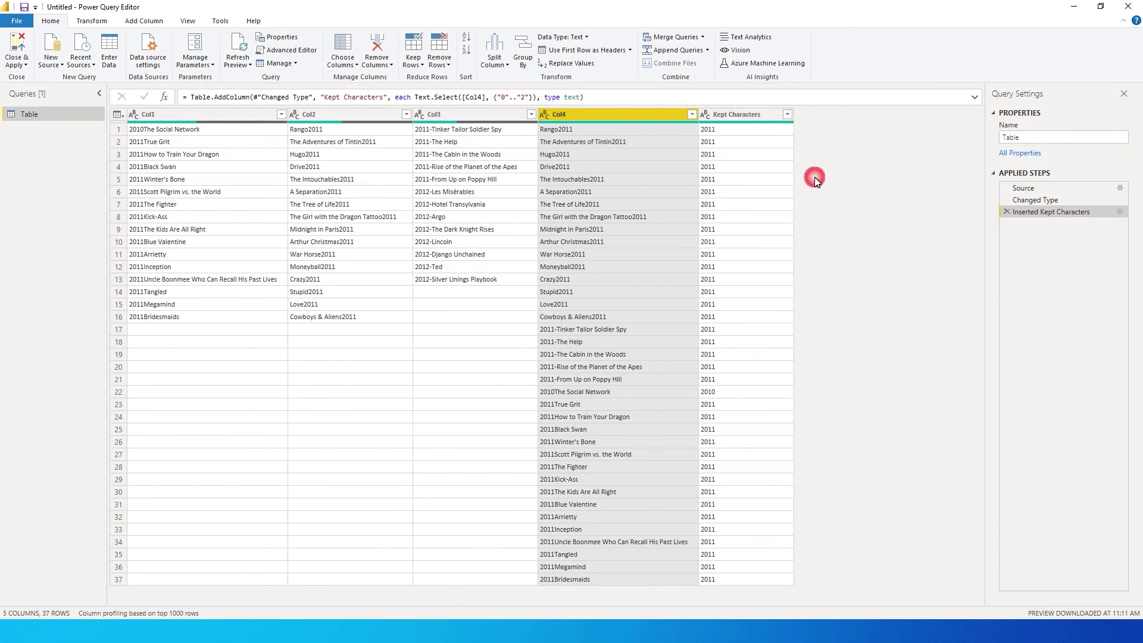